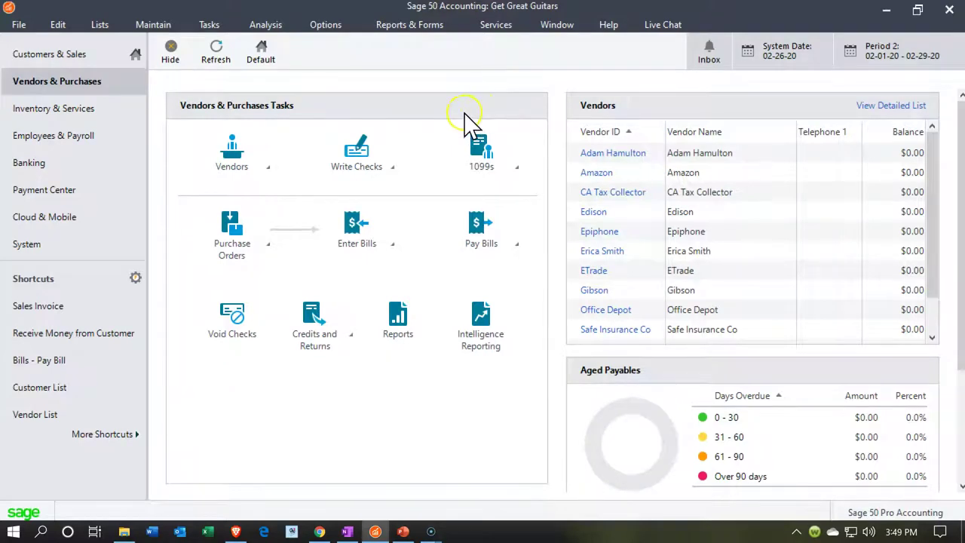
Step: Generate the Standard Balance Sheet as of February 29, 2020 from Financial Statements
click(405, 25)
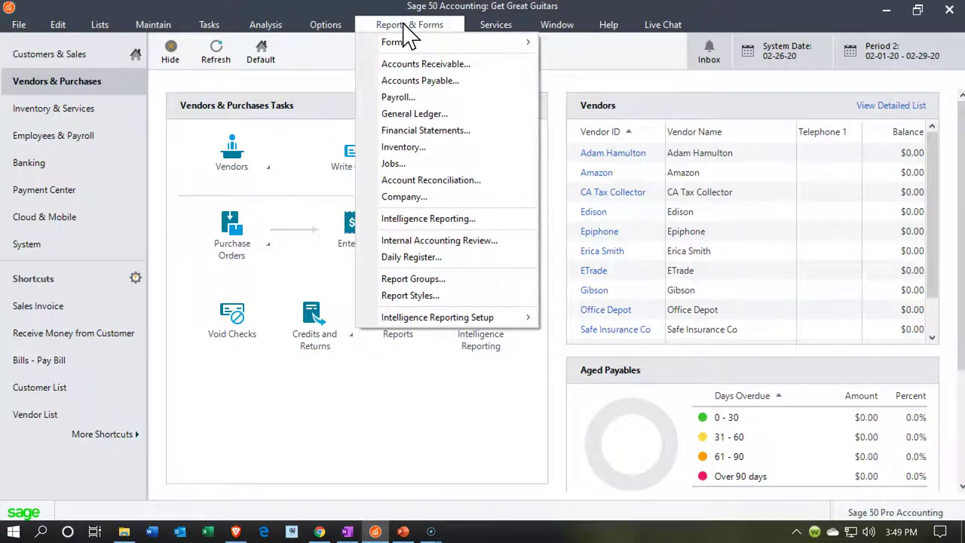
click(462, 136)
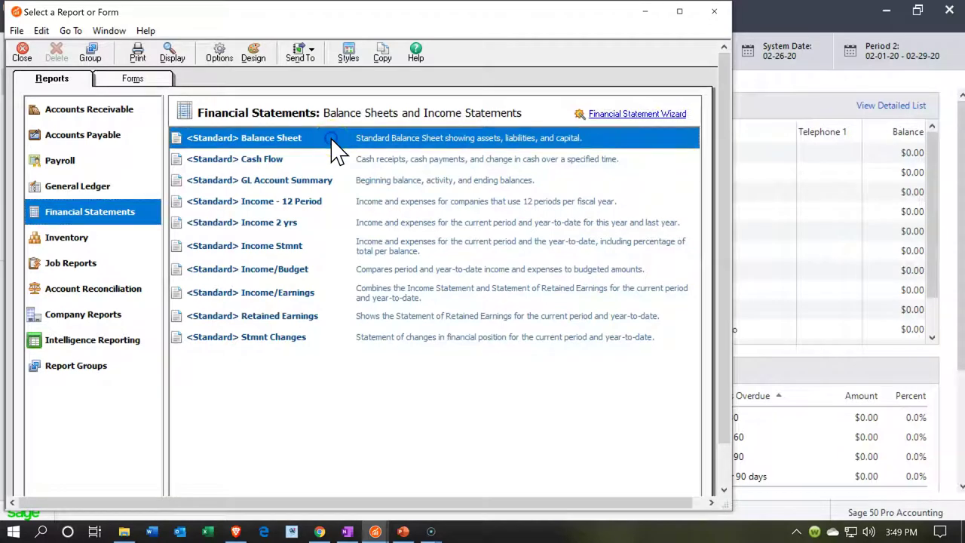
double_click(332, 140)
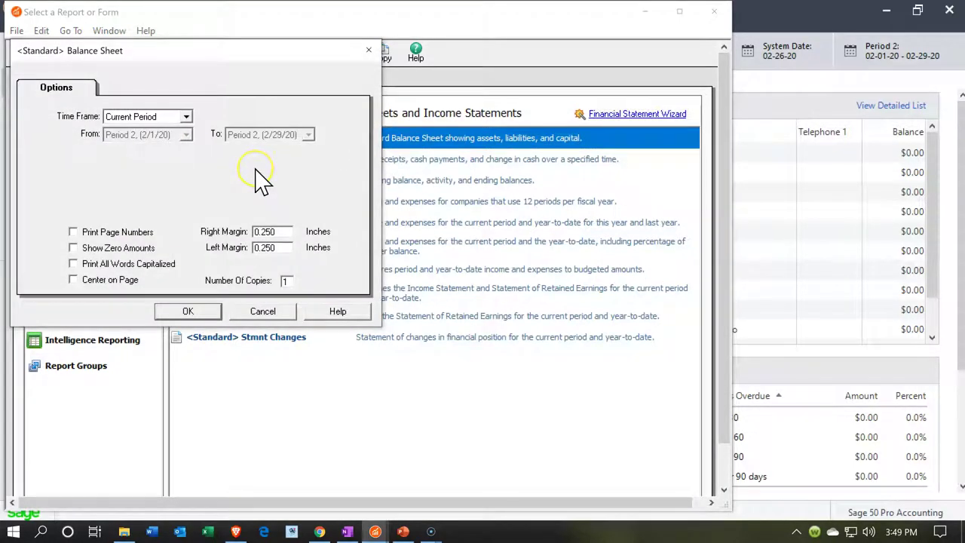
click(204, 311)
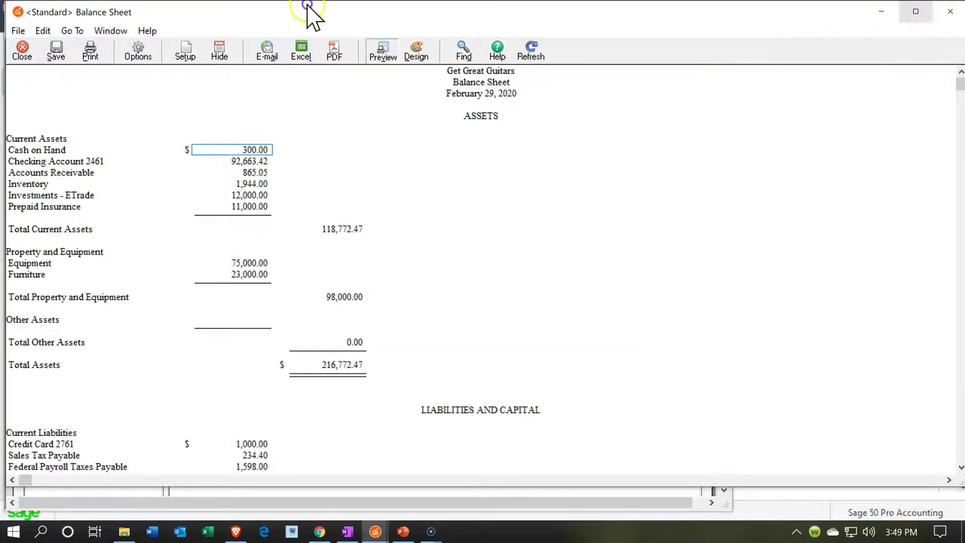
Step: Maximize the Balance Sheet and review the Investments - ETrade balance of 12,000.00
click(916, 12)
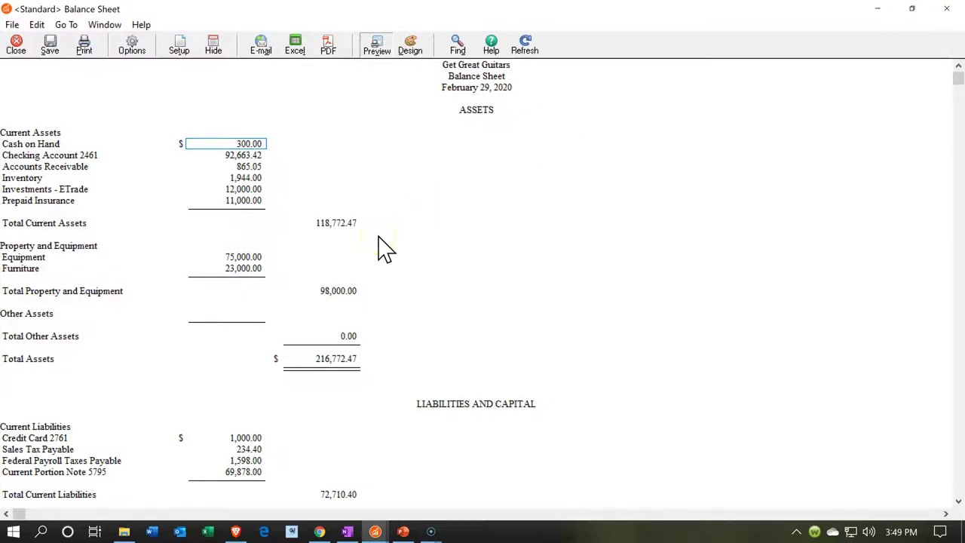
click(242, 191)
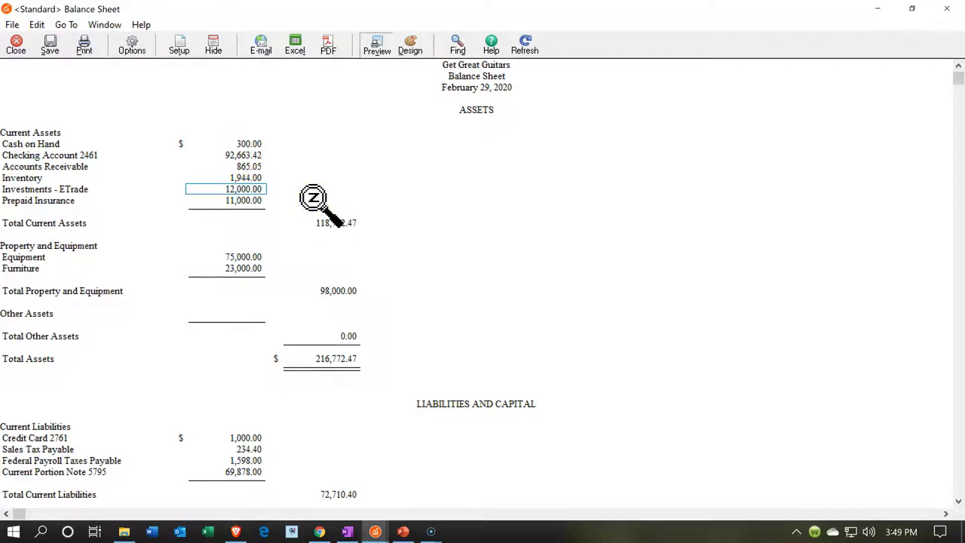
click(308, 198)
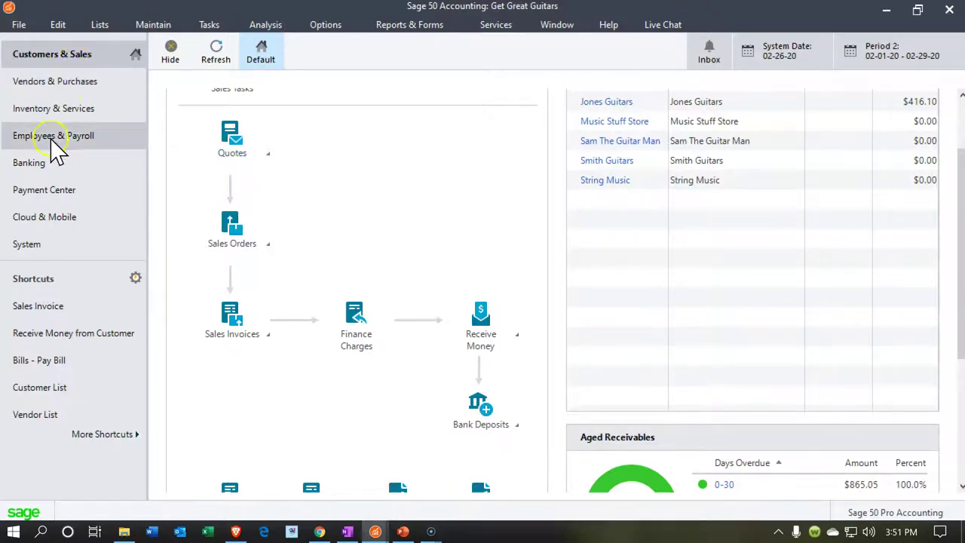
Step: Show the Banking page with Checking Account 2461 at $92,663.42 and check the Receive Money options
click(38, 163)
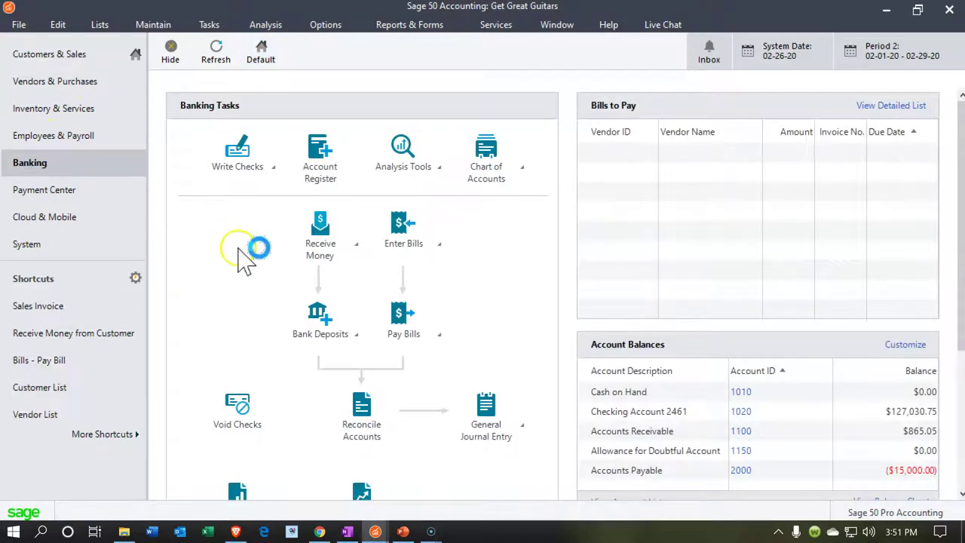
click(355, 246)
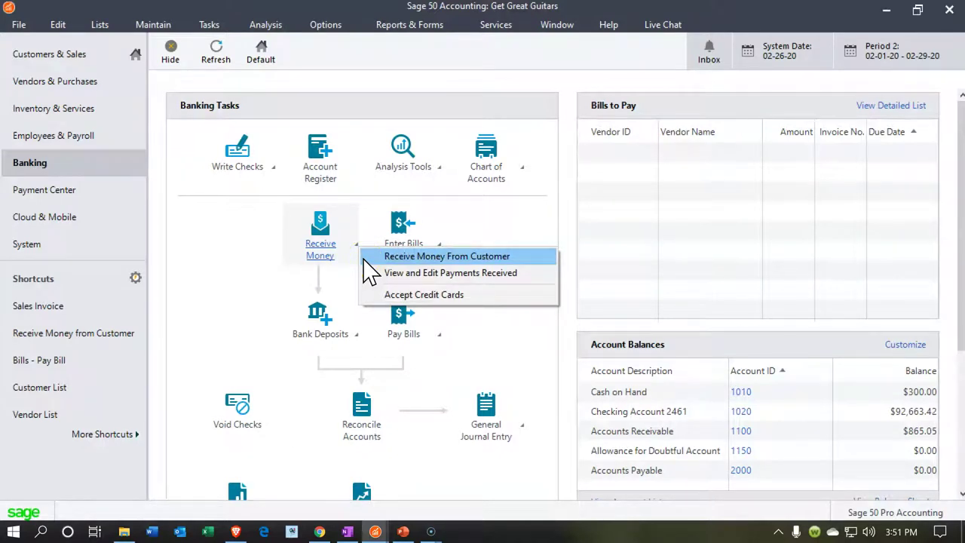
click(194, 243)
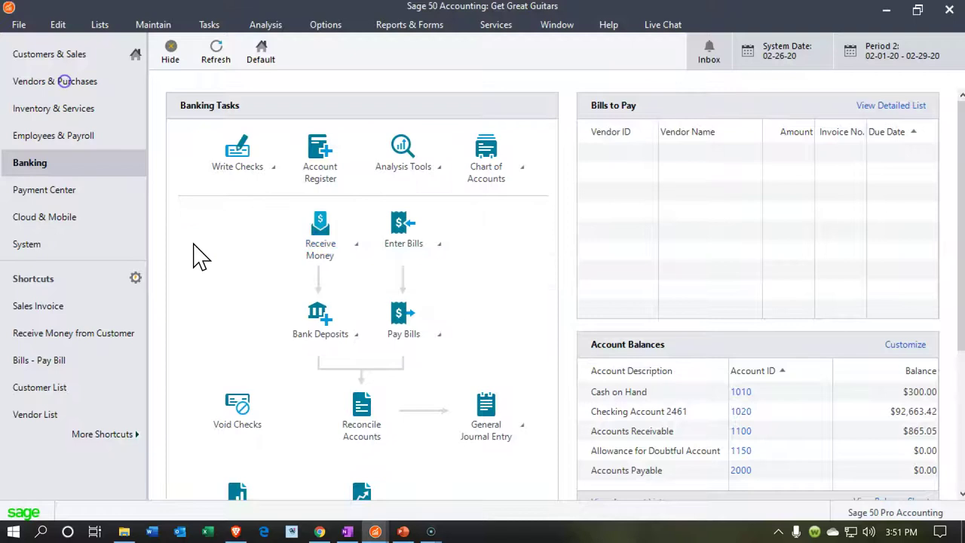
Step: Open a maximized Account Register for 1020 Checking Account 2461
click(293, 188)
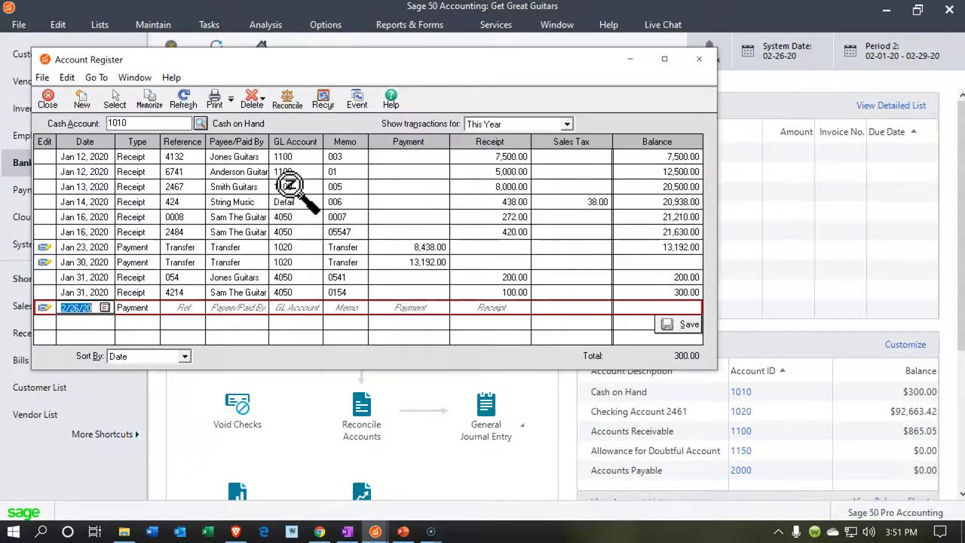
click(662, 60)
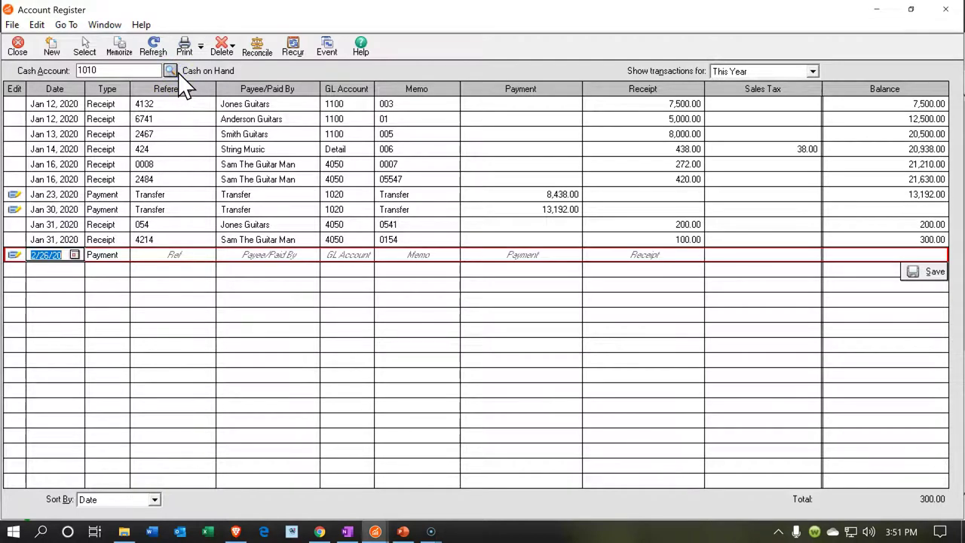
click(171, 72)
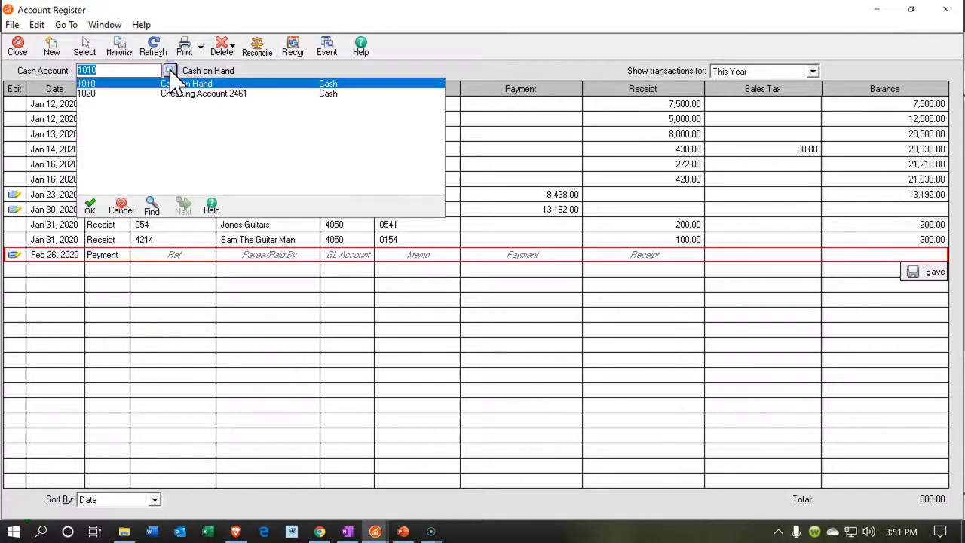
double_click(167, 95)
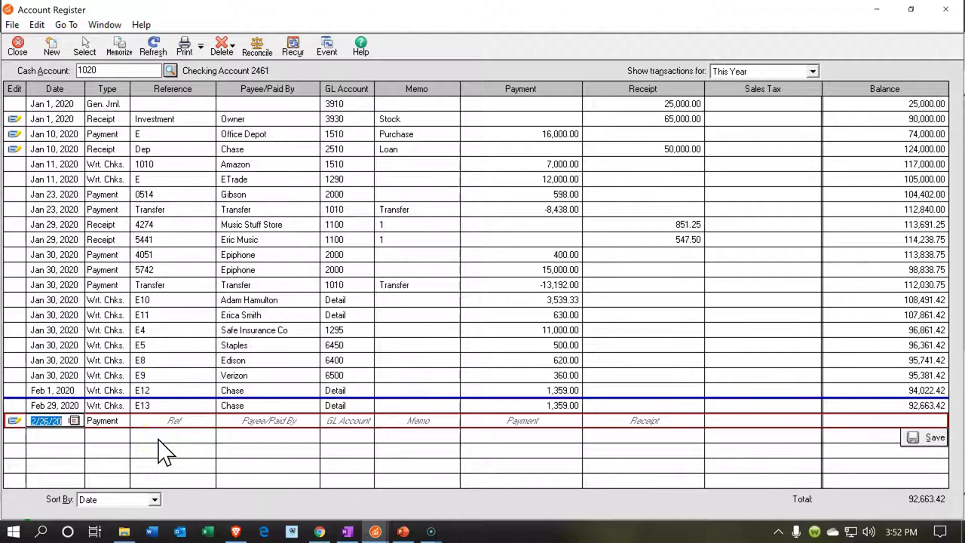
Step: Date the new register entry Feb 2, 2020 and make it a Receipt
key(Right)
key(Left)
key(Left)
key(Left)
key(BackSpace)
key(BackSpace)
text(3)
key(Tab)
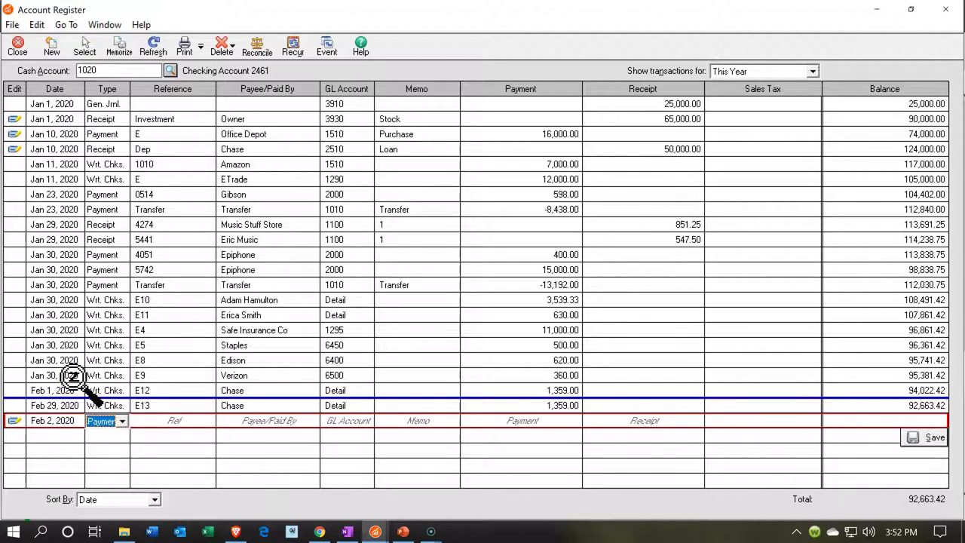
click(124, 423)
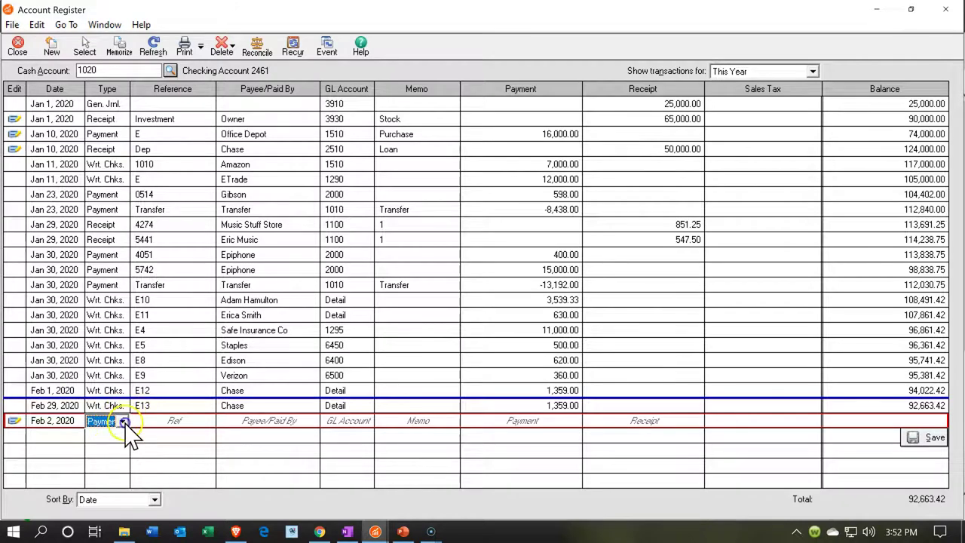
click(113, 448)
Step: Enter ETrade as reference and payee, with GL account 4000
key(Tab)
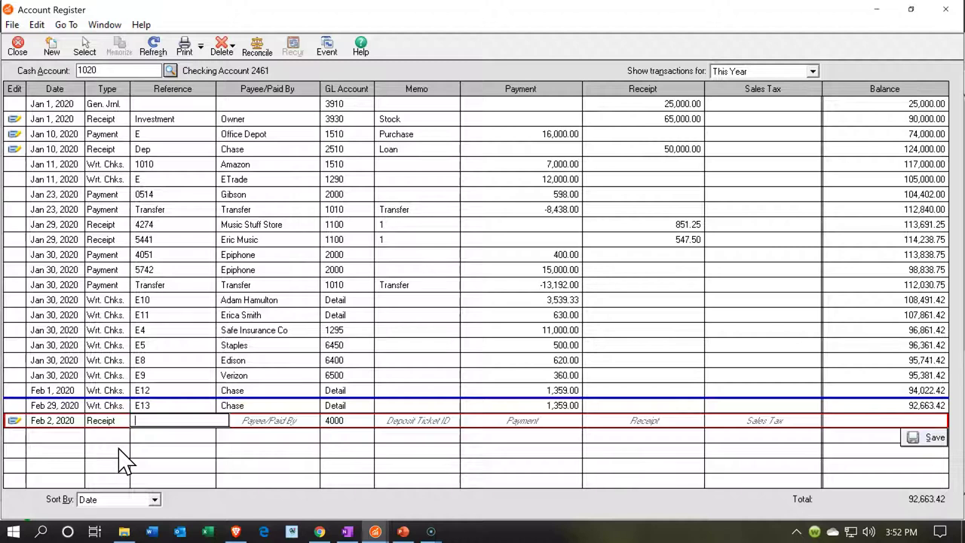
text(ETrade)
key(Tab)
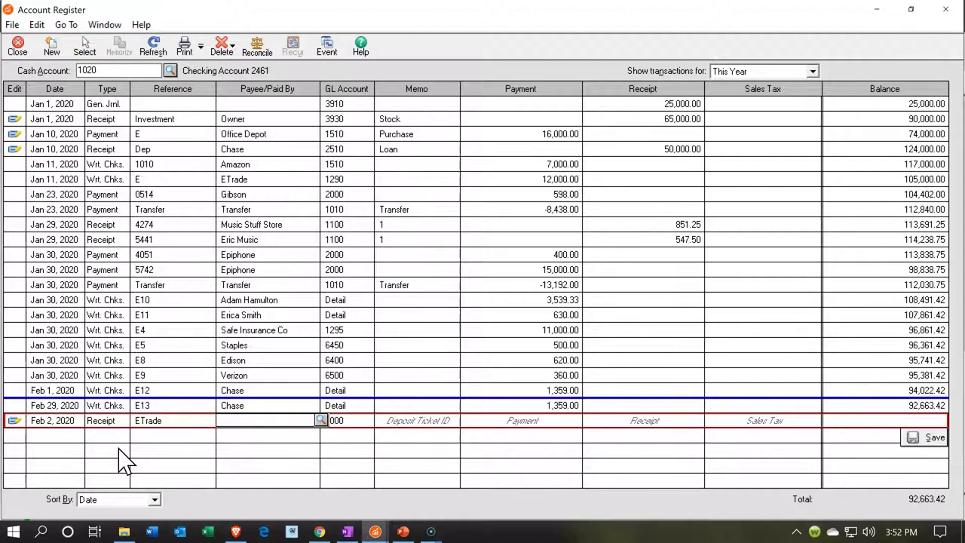
text(ET)
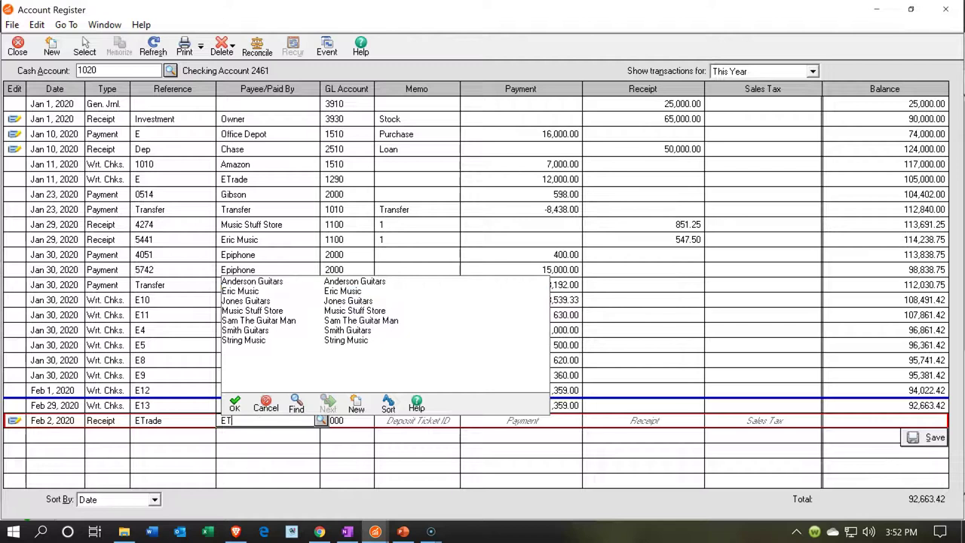
text(rade)
key(Tab)
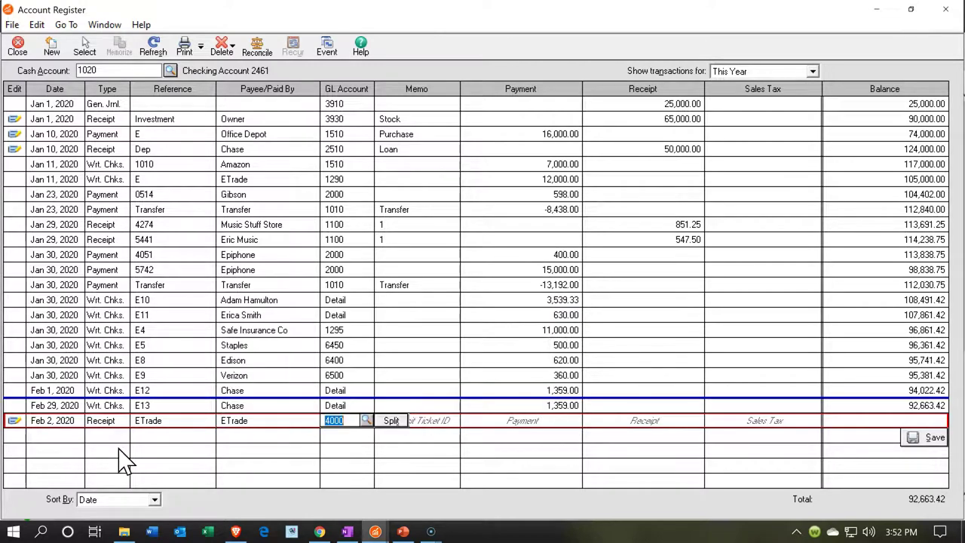
text(4000)
click(344, 425)
Step: Start the split with 12,000.00 to Investments - ETrade
click(389, 424)
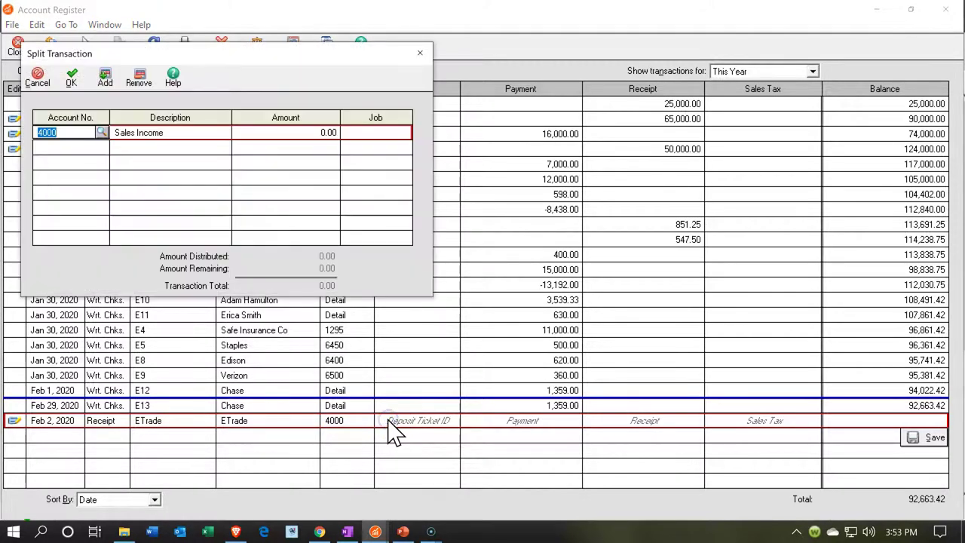
click(101, 134)
scroll(235, 215, up, 7)
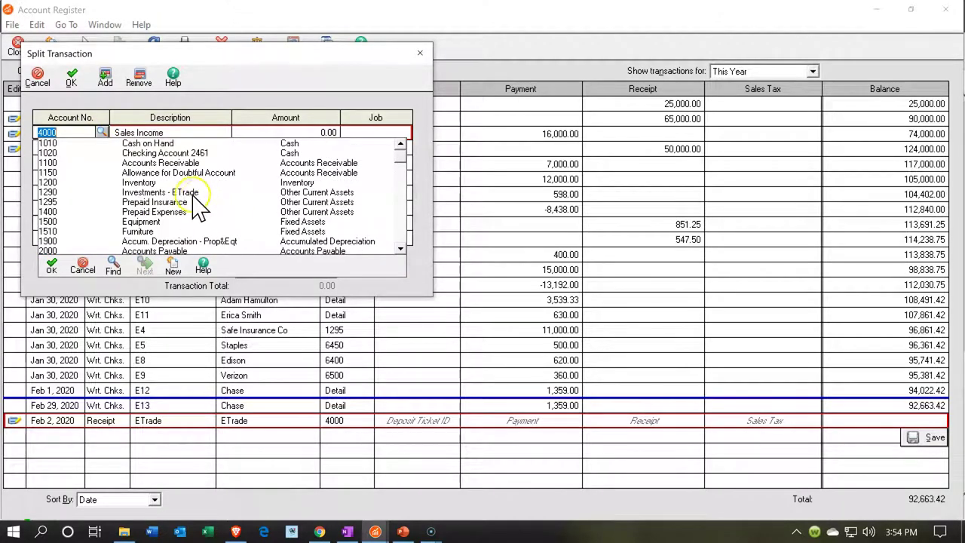
click(187, 193)
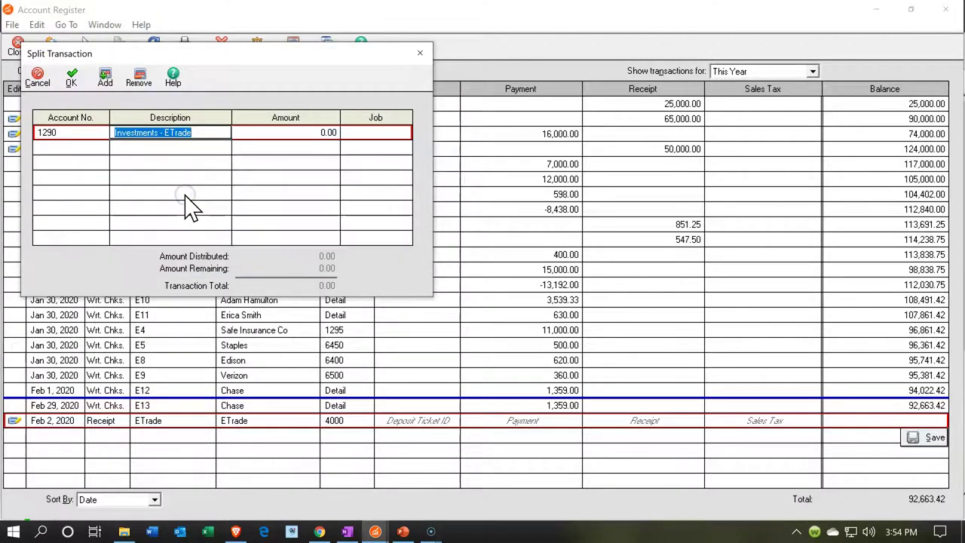
click(296, 138)
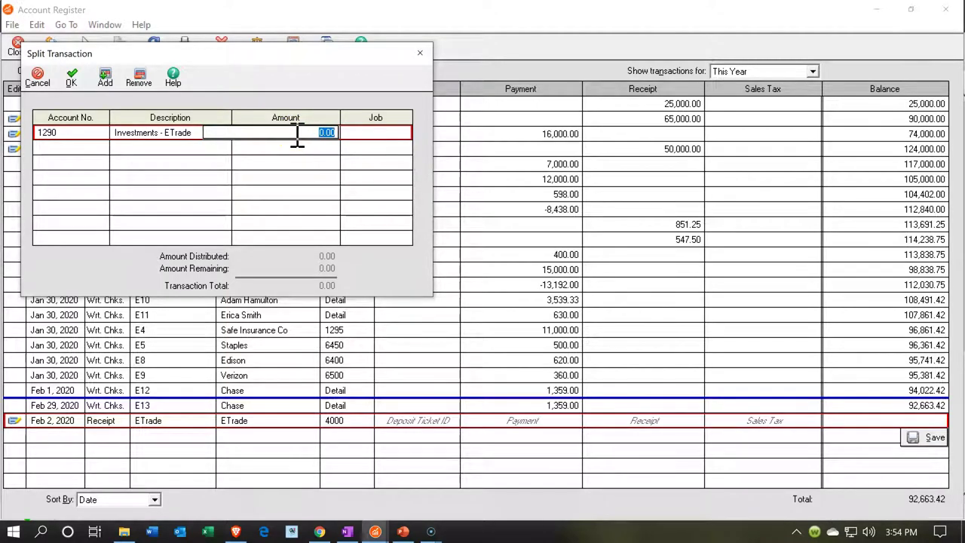
text(12000)
key(Return)
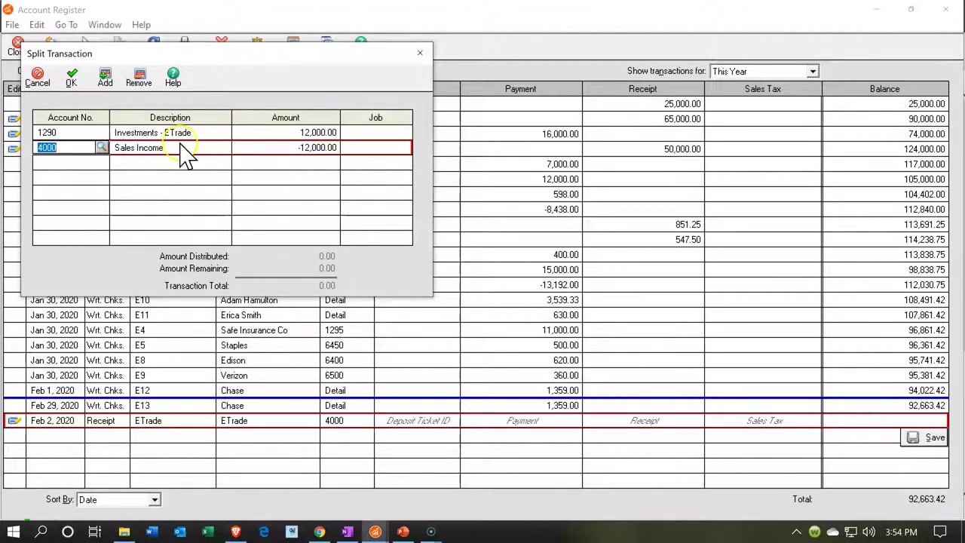
Step: Add 5,000.00 to 7100 Gain/Loss - Sale of Assets and accept the split
click(101, 151)
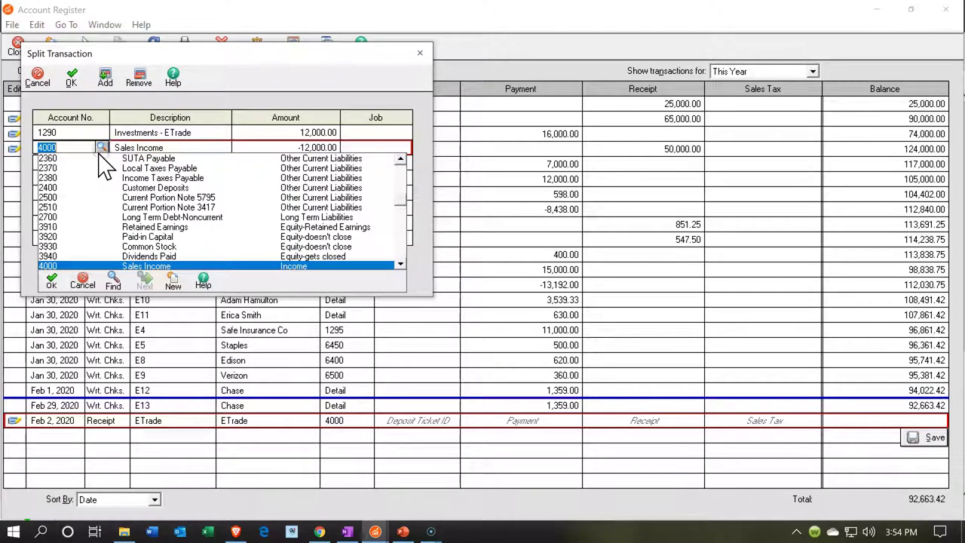
scroll(226, 226, down, 1)
scroll(226, 230, down, 5)
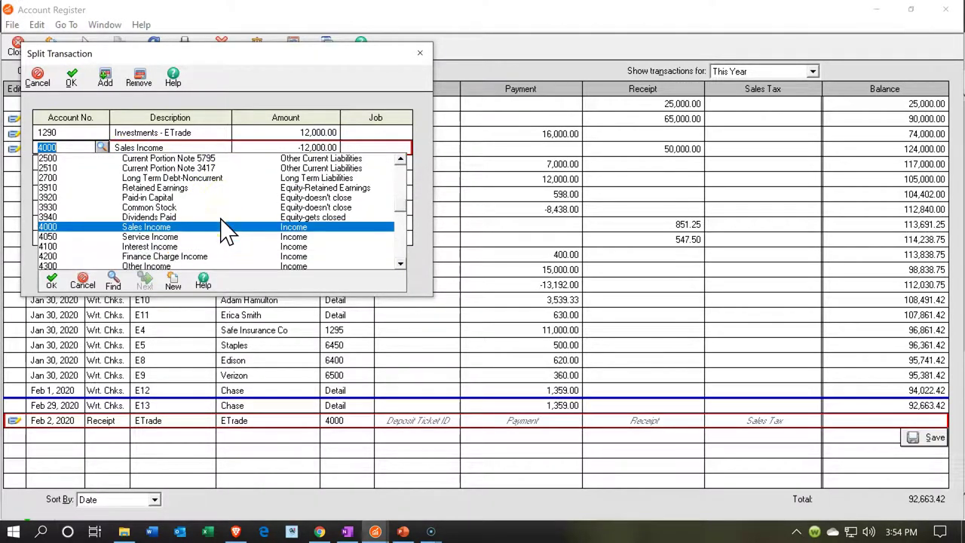
scroll(226, 230, down, 5)
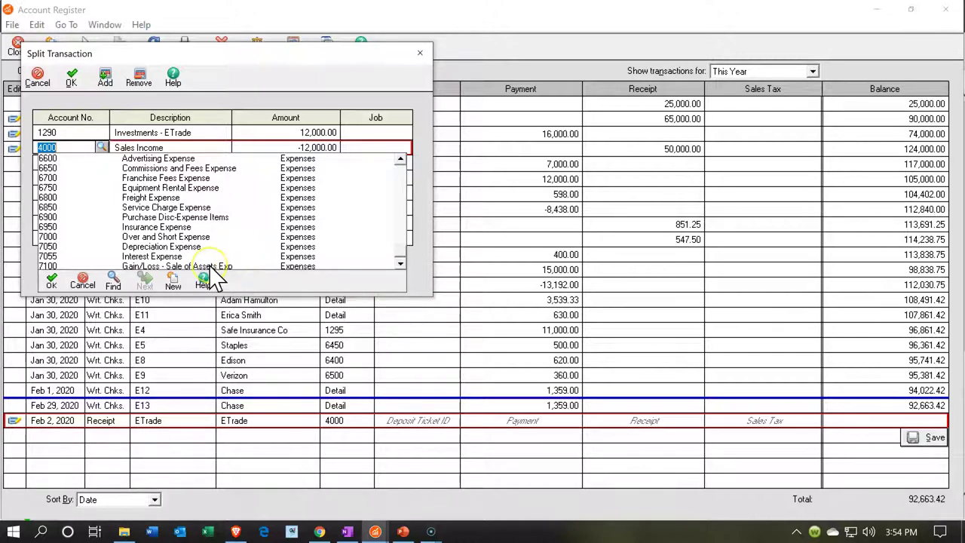
double_click(213, 266)
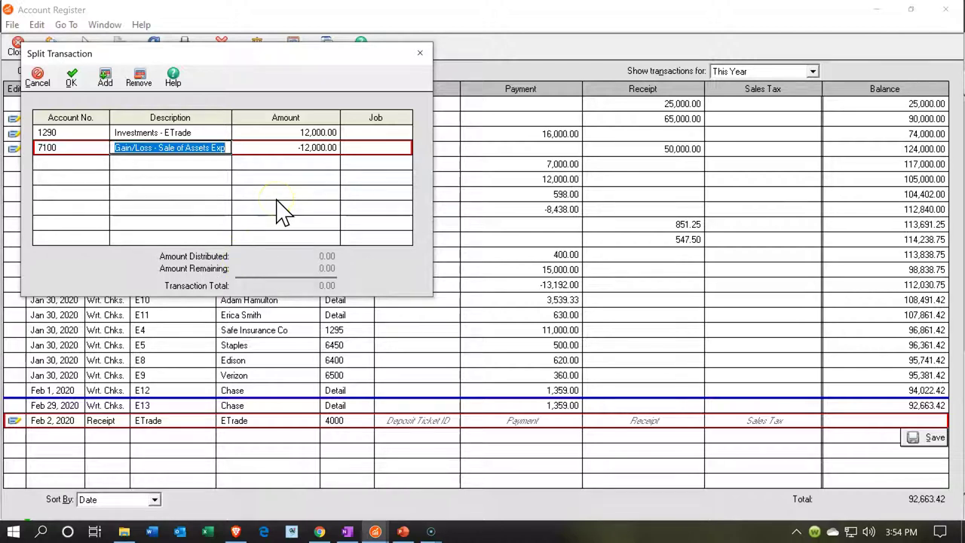
key(Tab)
text(5)
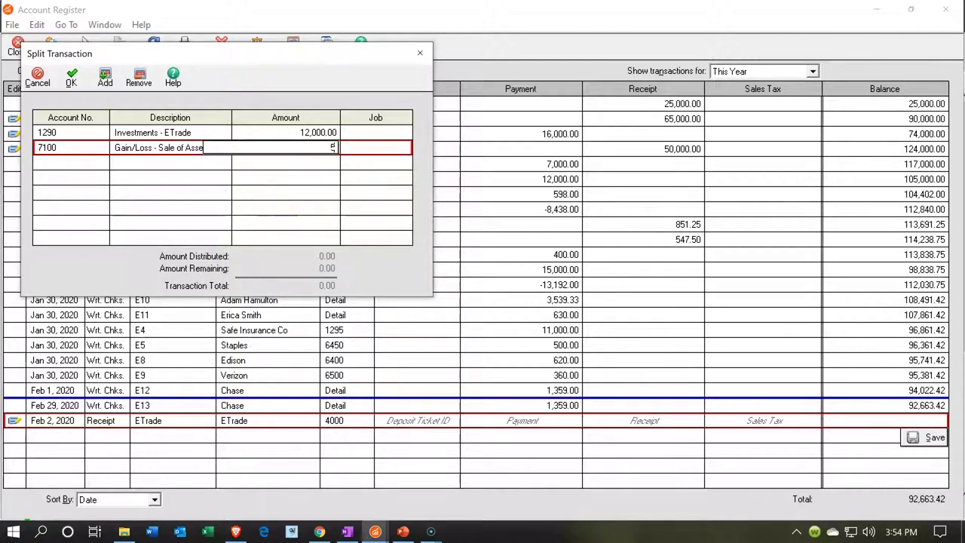
text(000)
key(Tab)
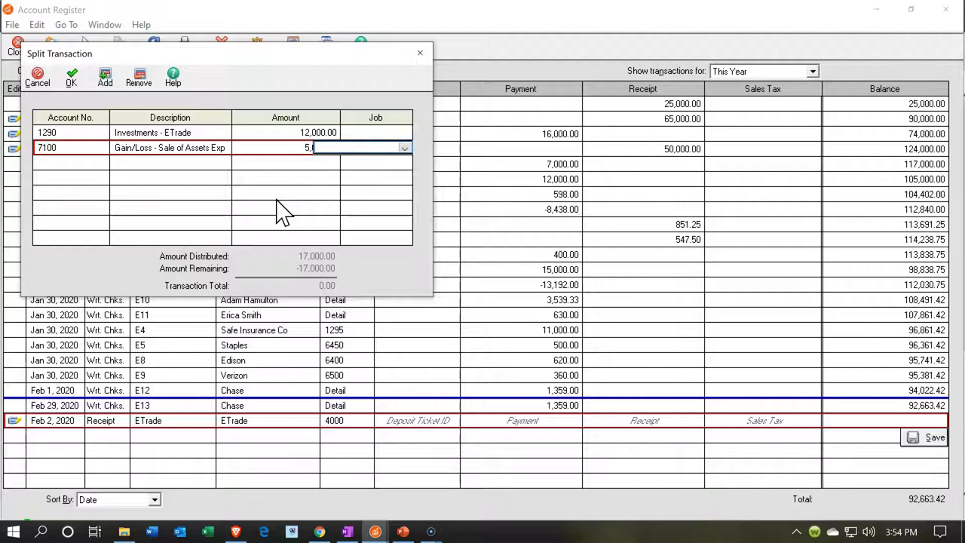
key(Tab)
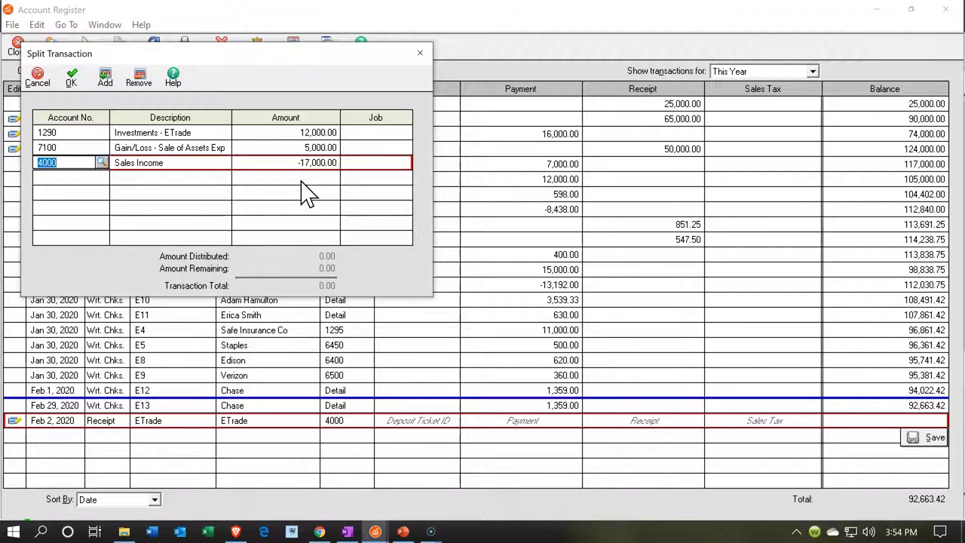
click(69, 78)
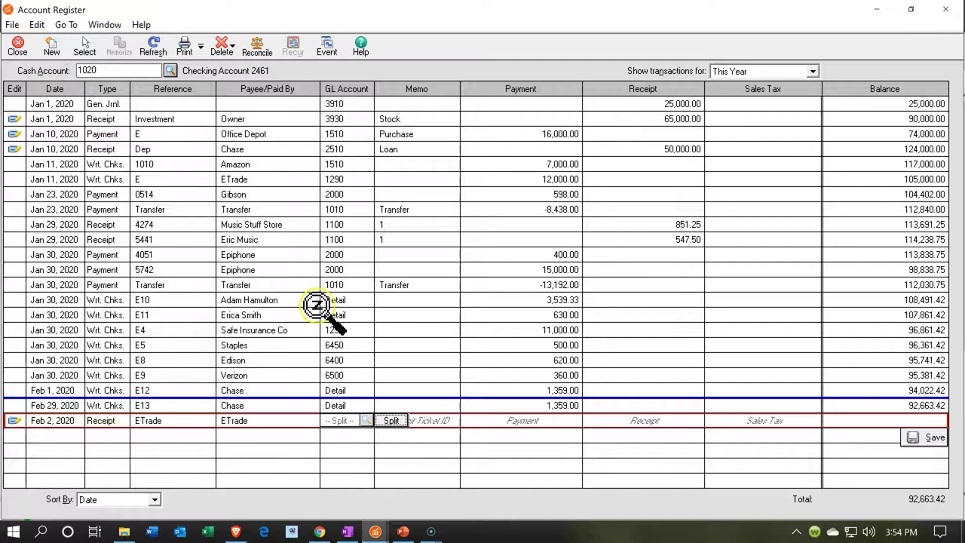
Step: Enter 17,000.00 in the Receipt column of the Feb 2 ETrade split entry
key(Tab)
key(Tab)
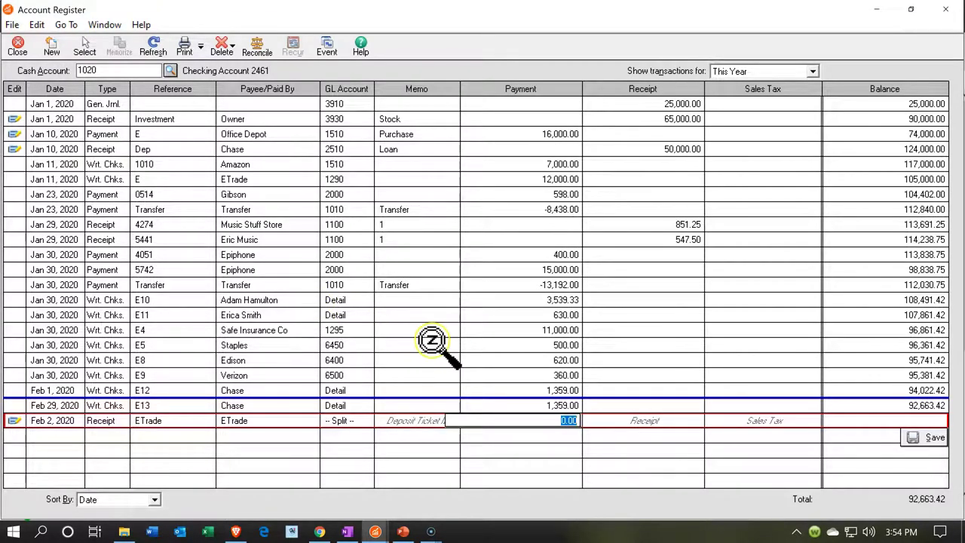
key(Tab)
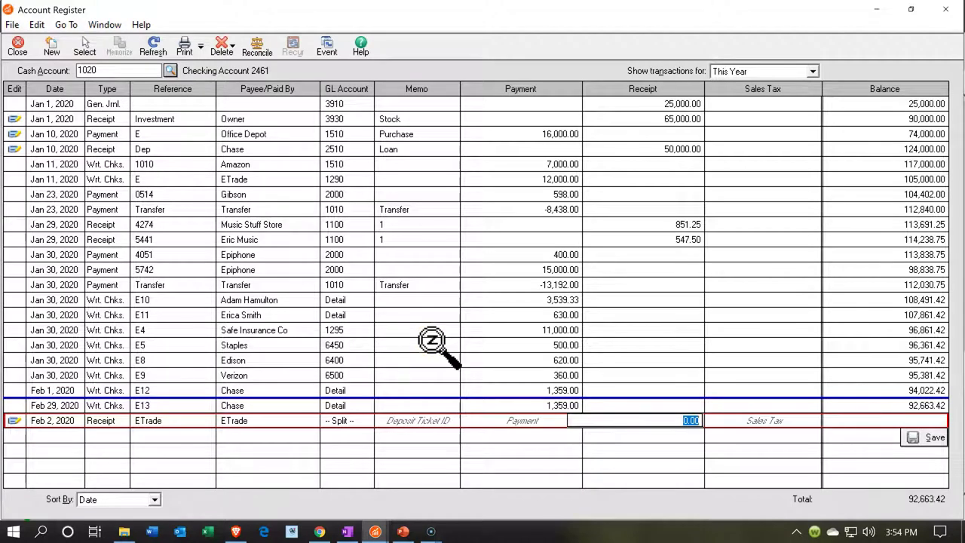
text(17)
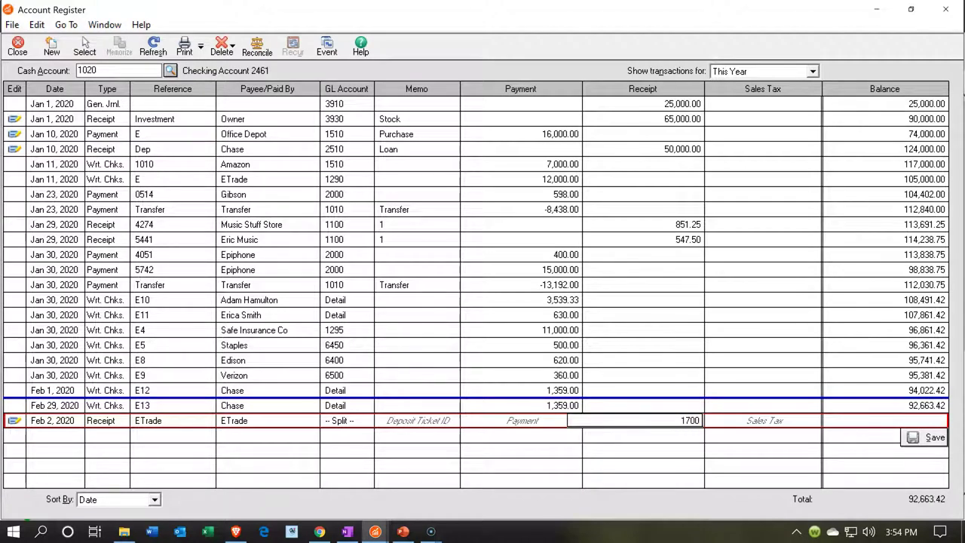
key(Tab)
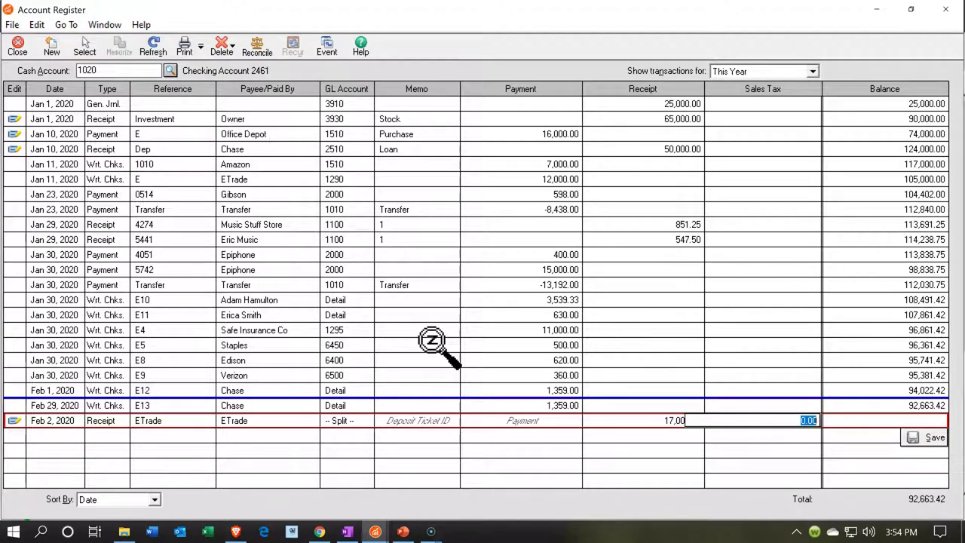
key(Tab)
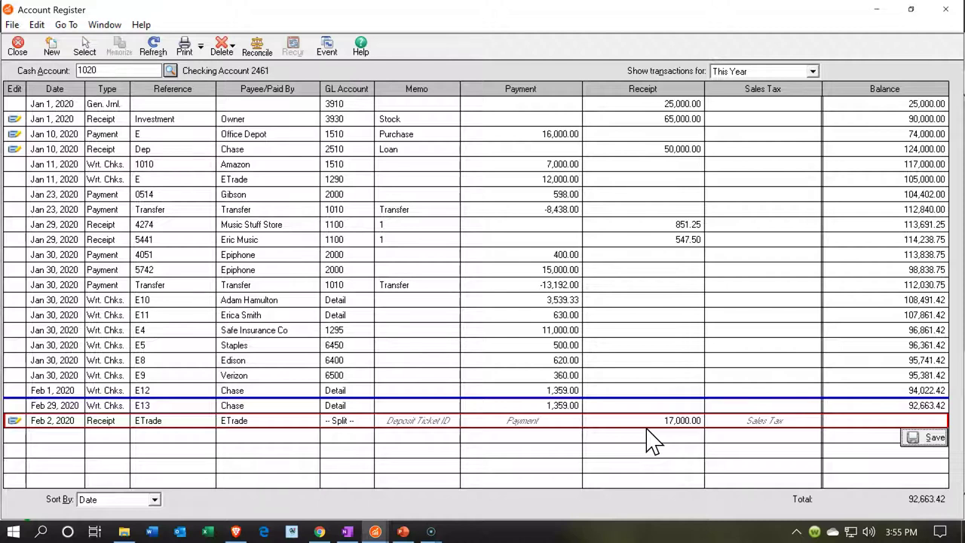
Step: Attempt to save the ETrade receipt, then reopen the split after the Unbalanced Split warning
click(927, 438)
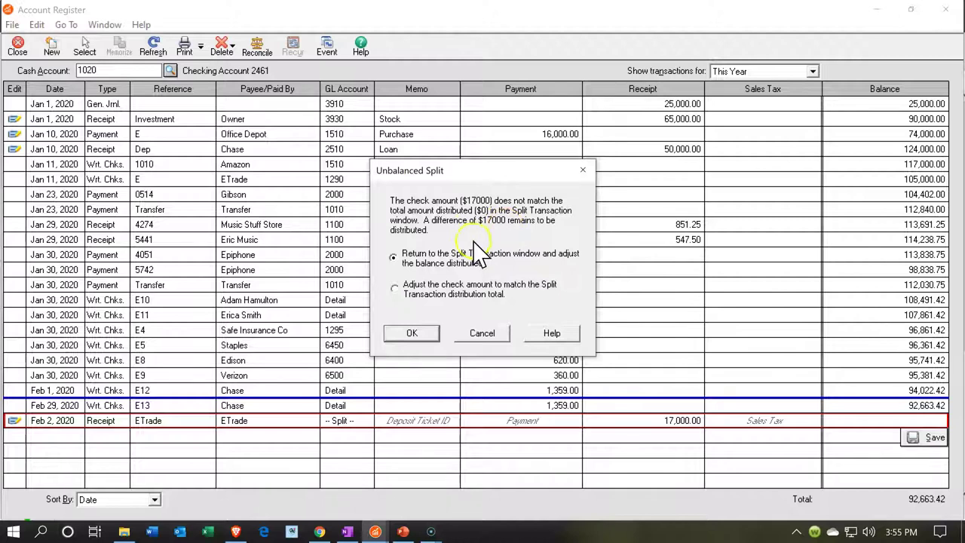
click(423, 334)
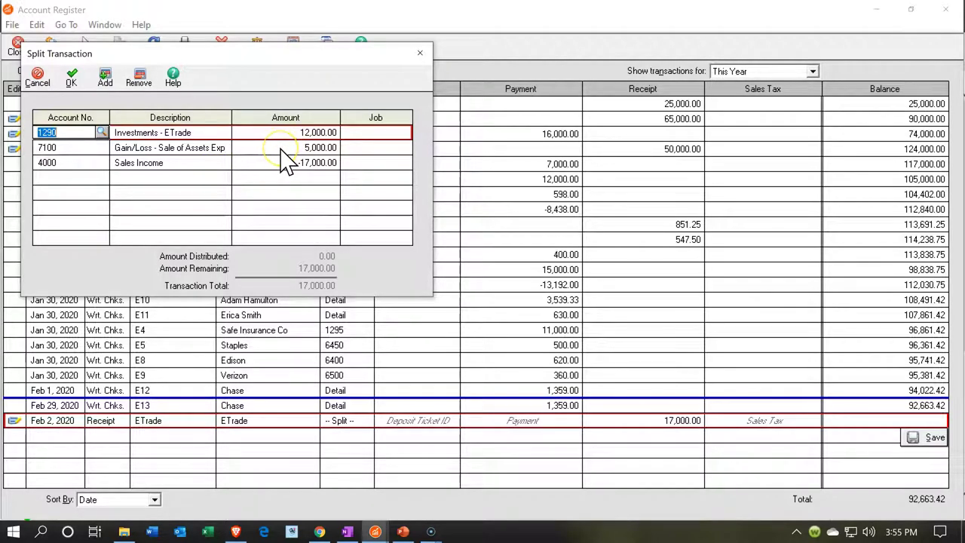
Step: Clear the 4000 Sales Income split line and its -17,000.00 amount
click(79, 164)
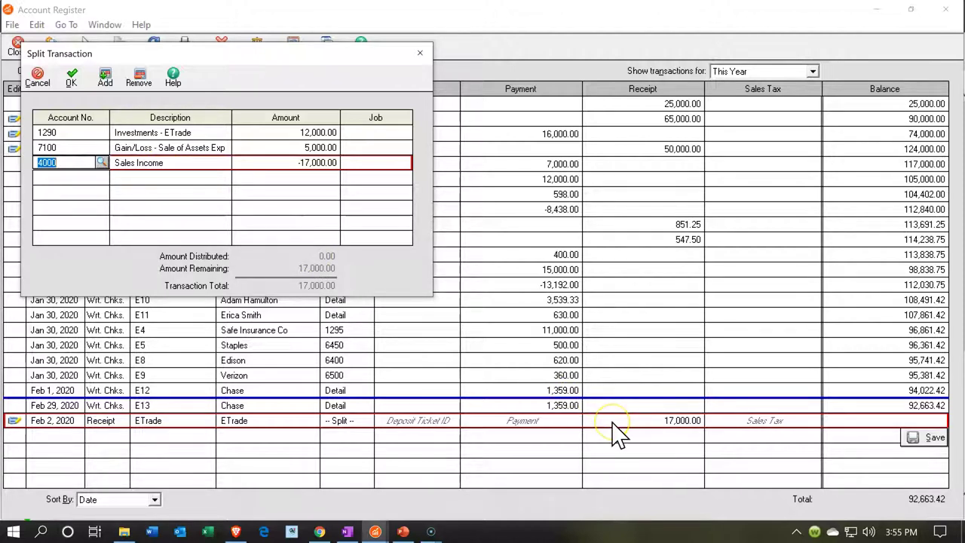
key(Delete)
key(Tab)
key(Delete)
key(Tab)
key(Delete)
key(Tab)
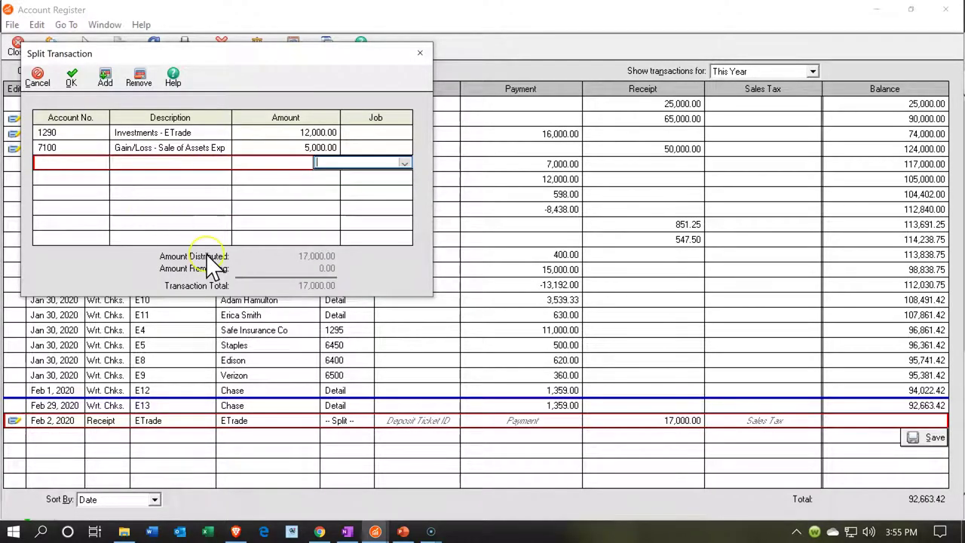
Step: Accept the corrected split, save the ETrade receipt, and close the register
click(71, 78)
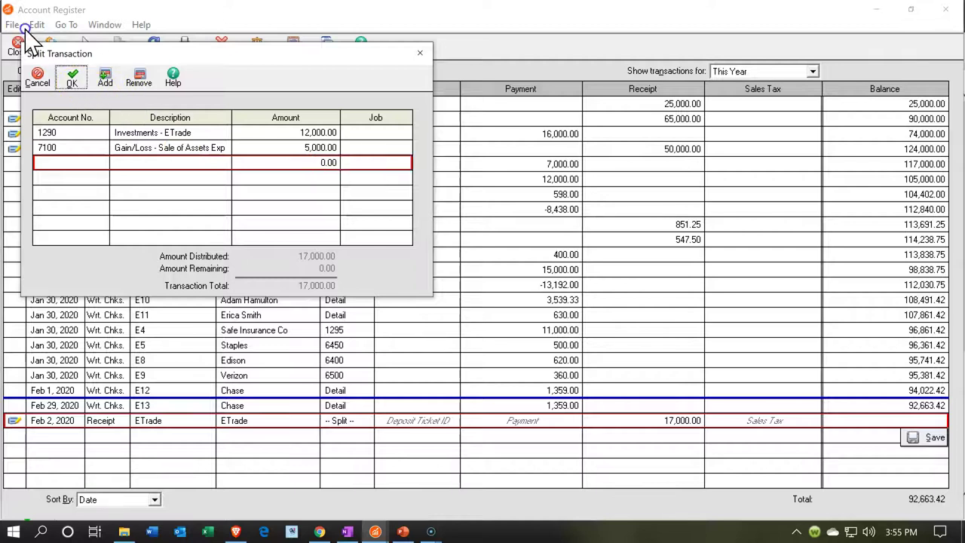
click(933, 439)
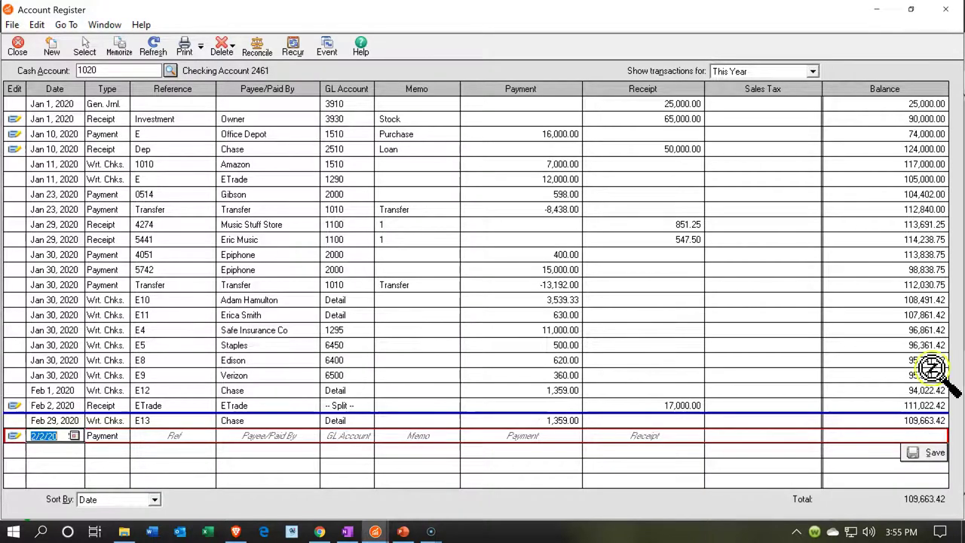
click(946, 9)
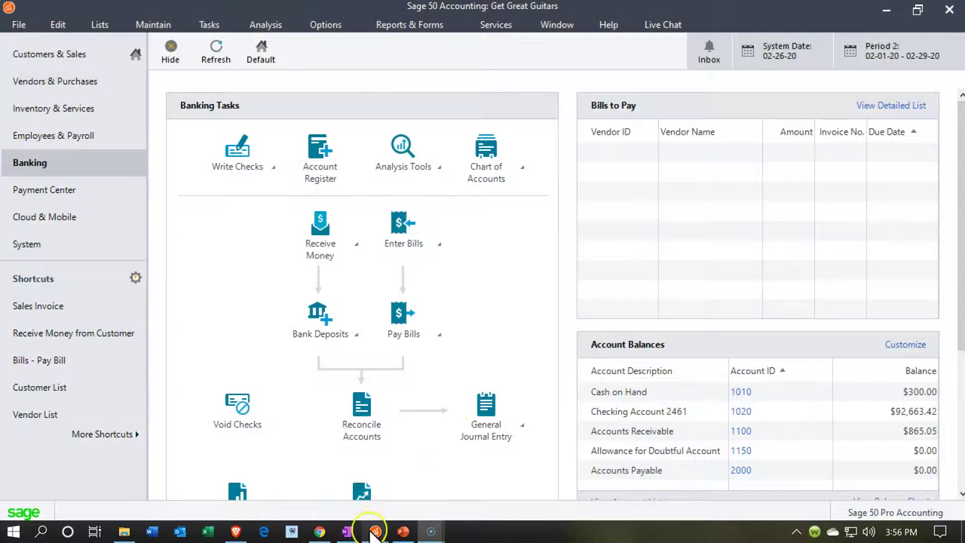
Step: Drill into Checking Account 2461's 109,663.42 balance to find the 17,000.00 ETrade receipt
mouse_move(375, 531)
click(470, 505)
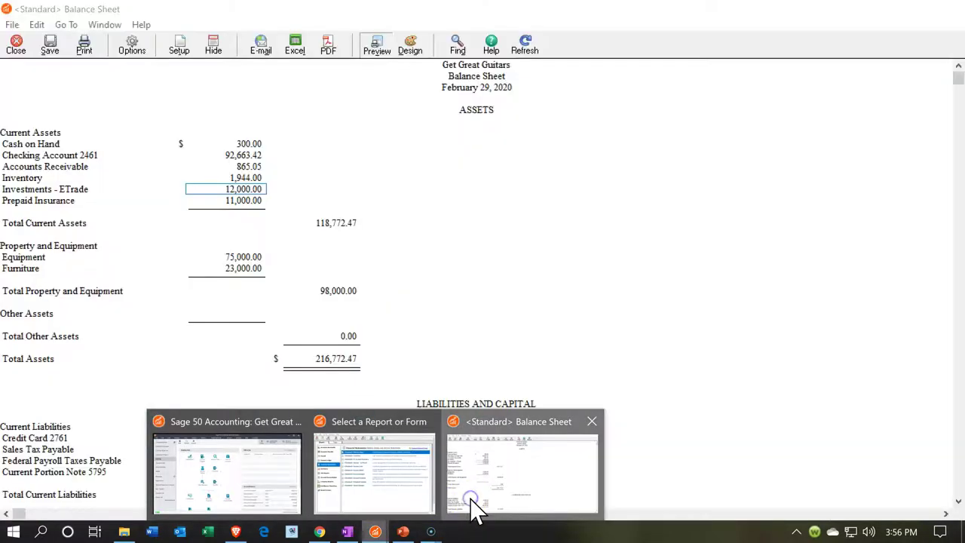
double_click(243, 155)
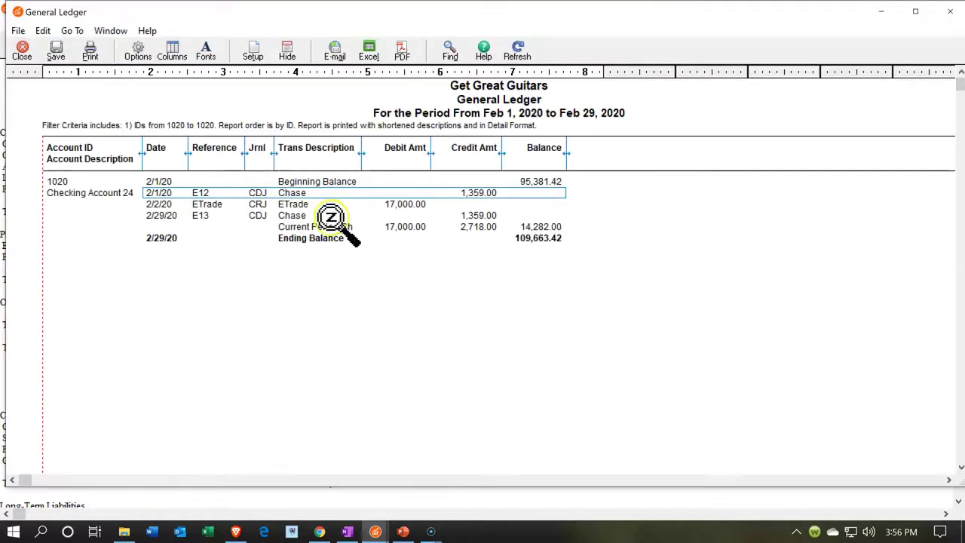
double_click(408, 203)
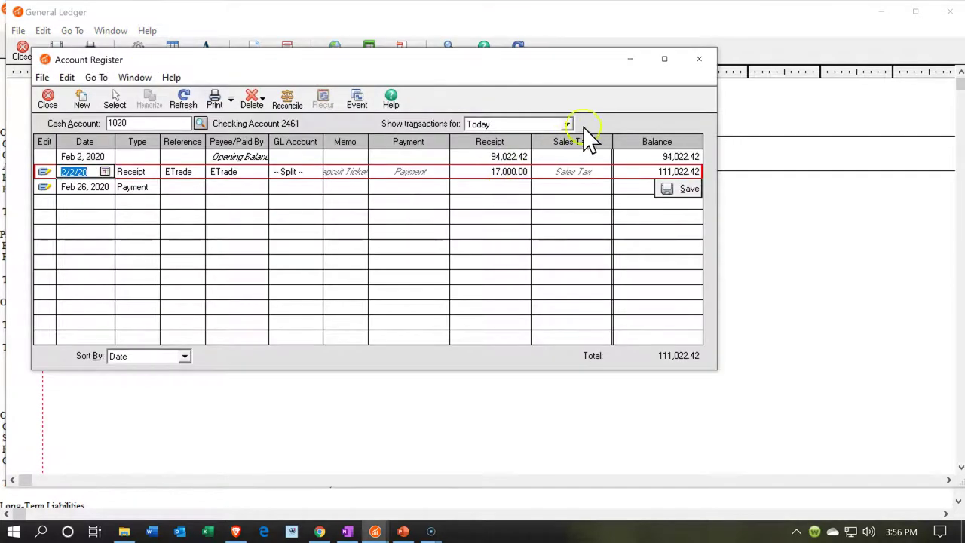
click(699, 61)
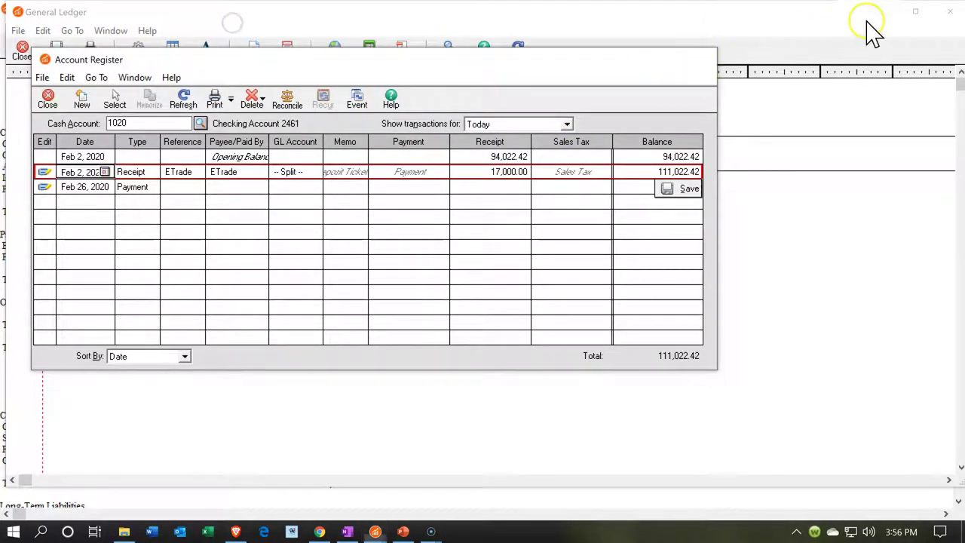
click(946, 13)
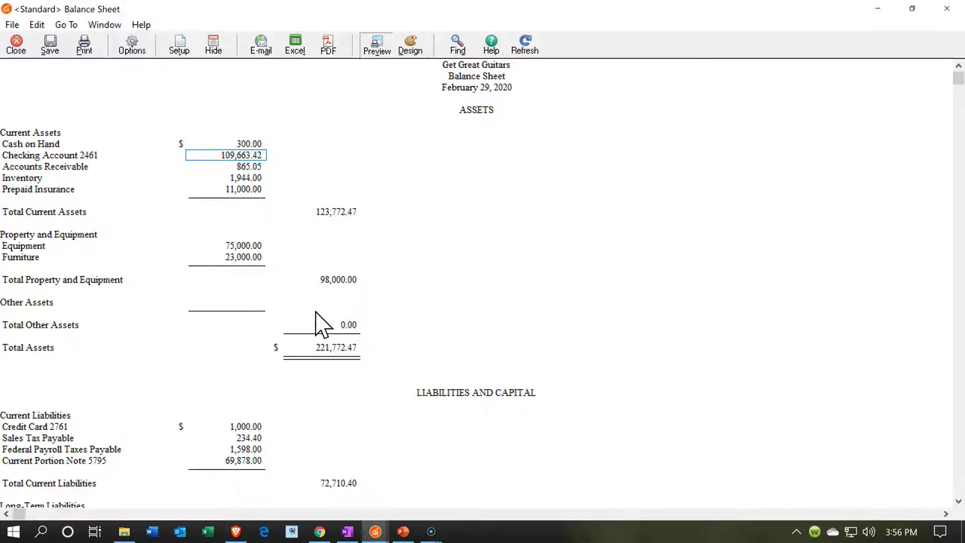
Step: Show zero-amount accounts on the balance sheet and confirm Investments - ETrade's 0.00 balance in its ledger detail
click(131, 49)
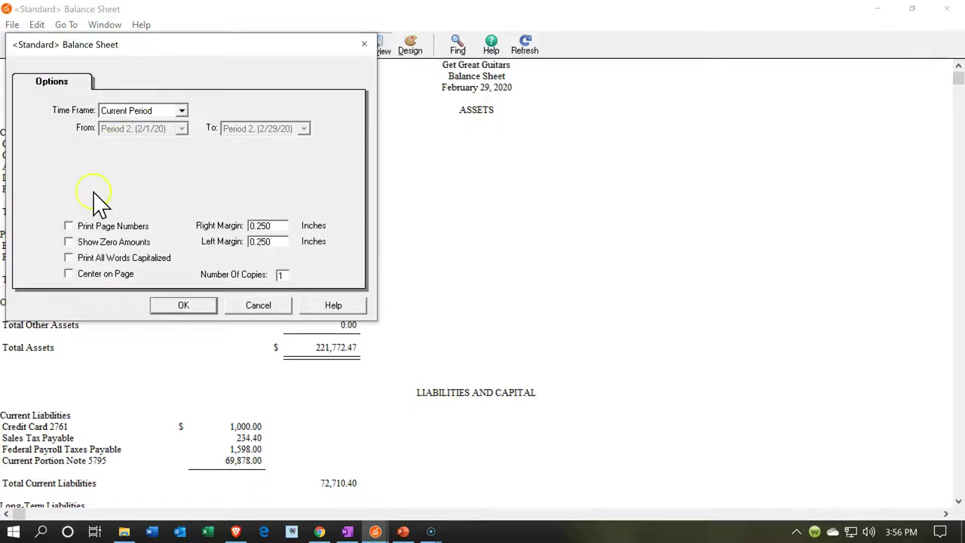
click(69, 242)
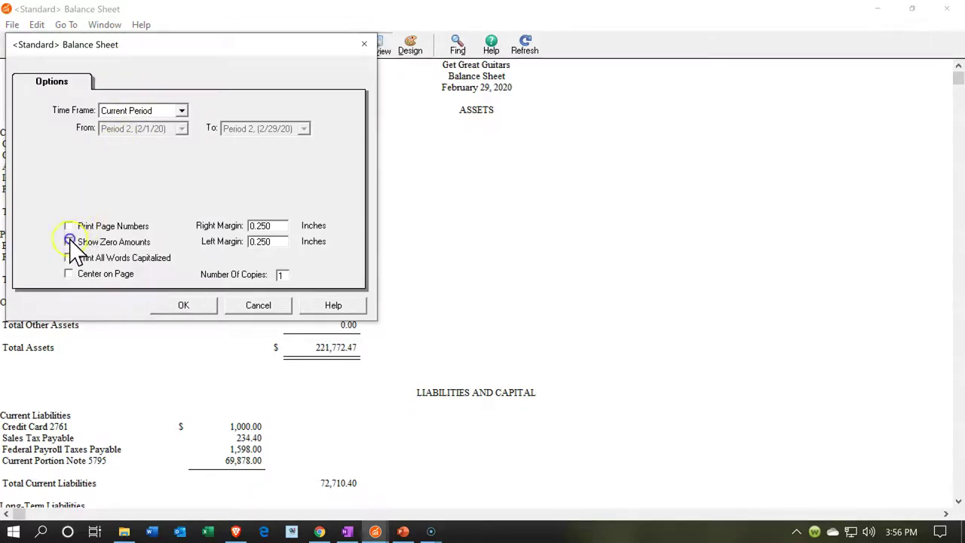
click(193, 314)
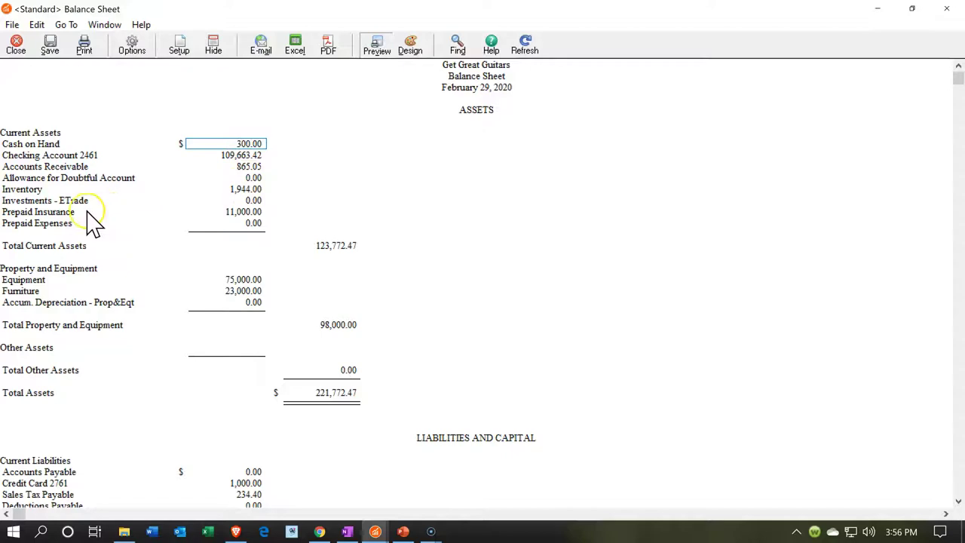
double_click(238, 200)
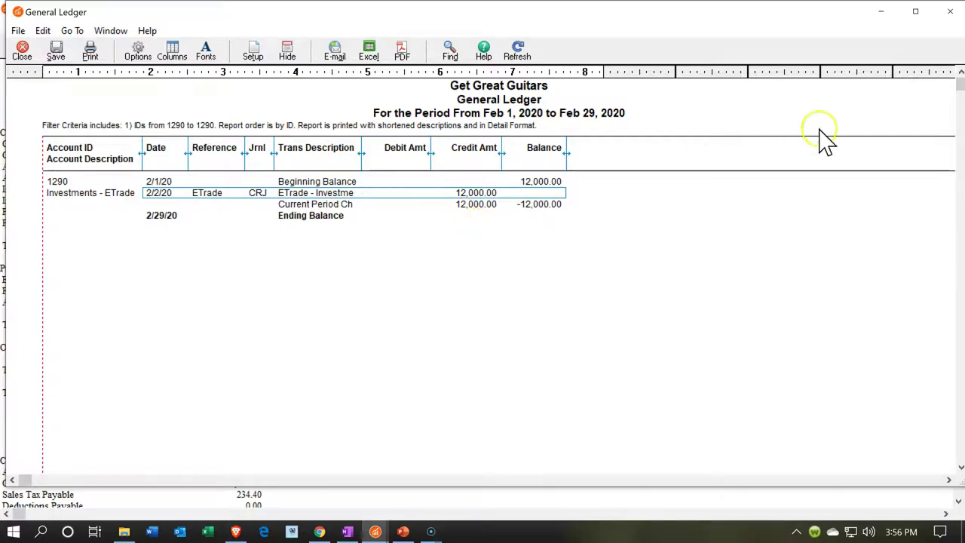
click(952, 12)
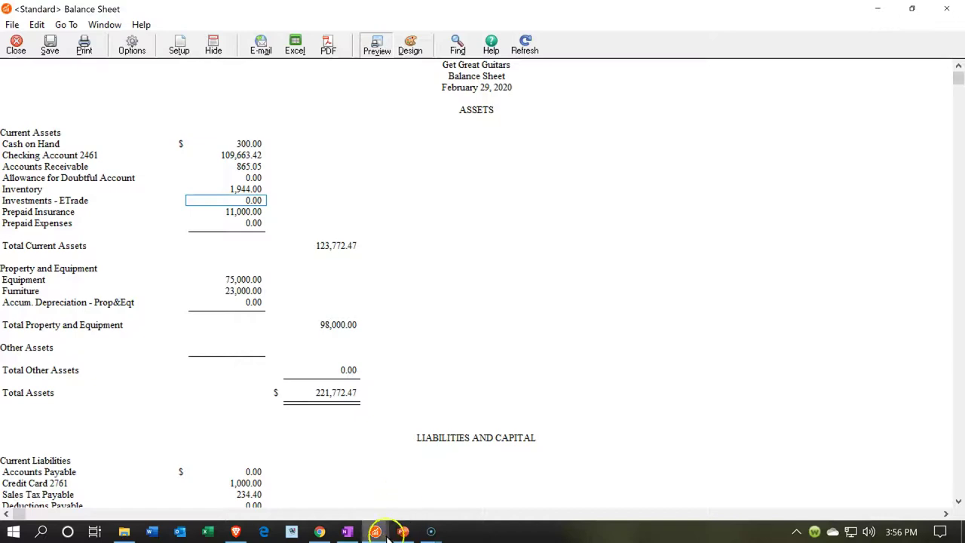
Step: Run the Standard Income Statement without zero amounts and check the (5,000.00) Gain/Loss - Sale of Assets line
mouse_move(376, 531)
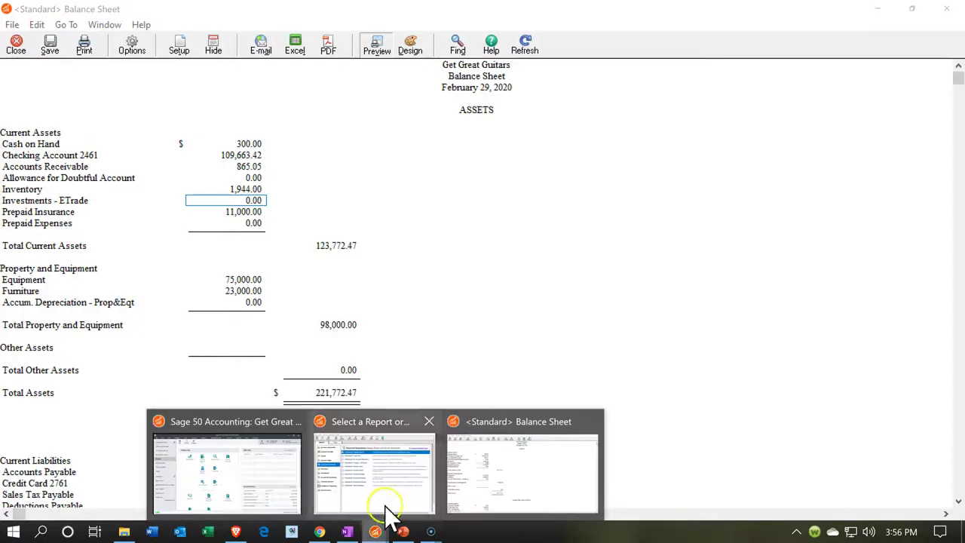
mouse_move(383, 510)
click(362, 457)
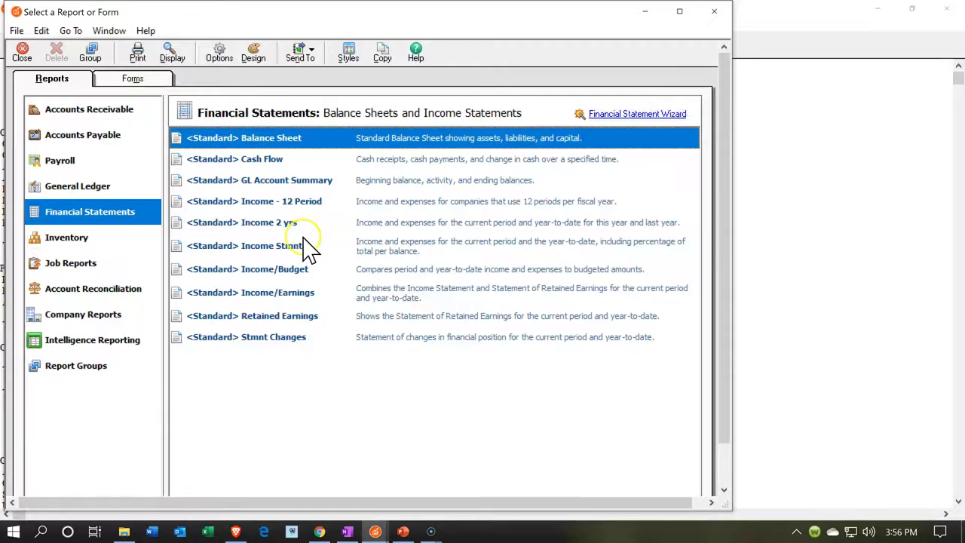
click(301, 248)
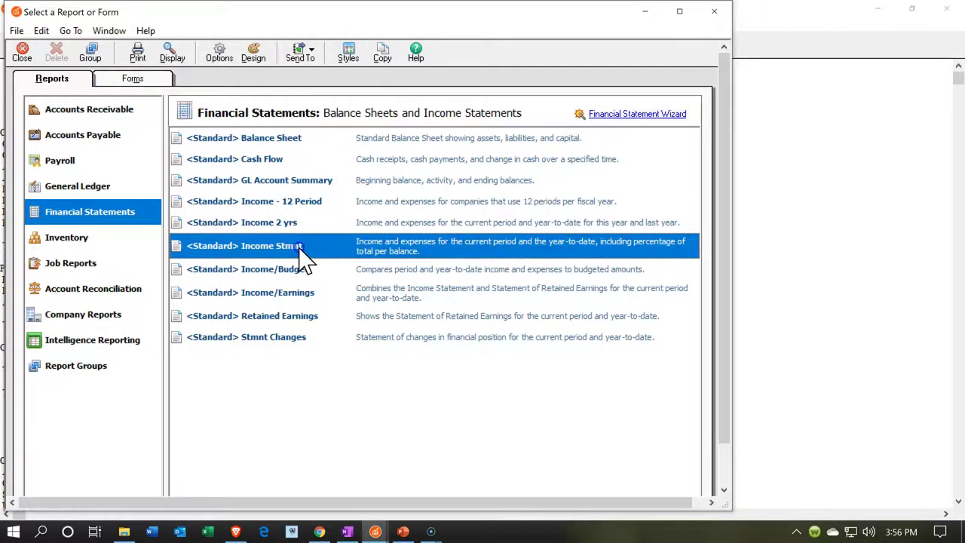
double_click(300, 246)
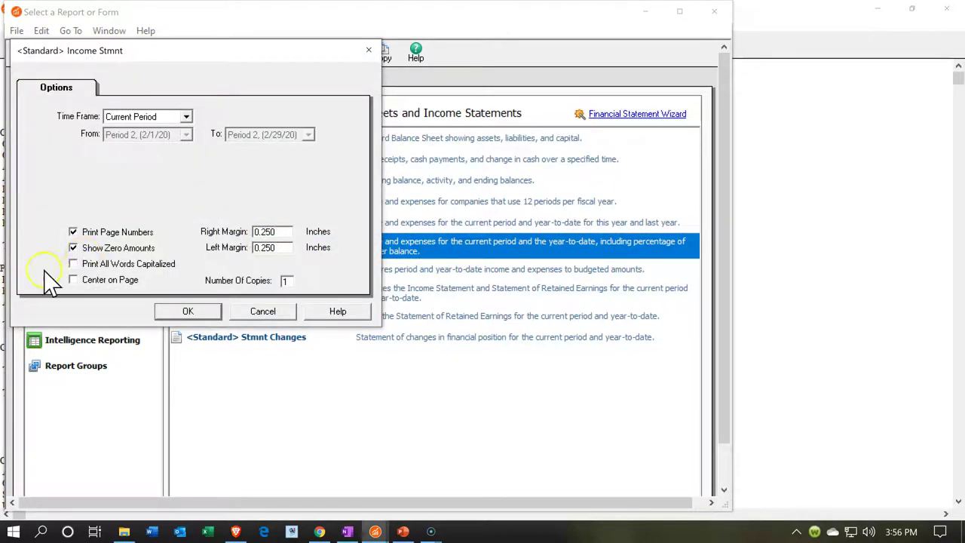
click(73, 248)
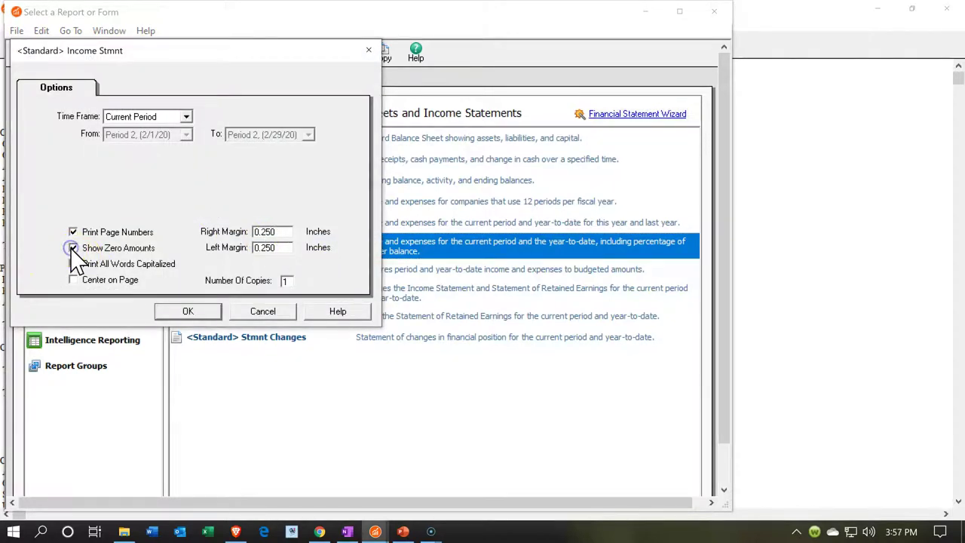
click(193, 311)
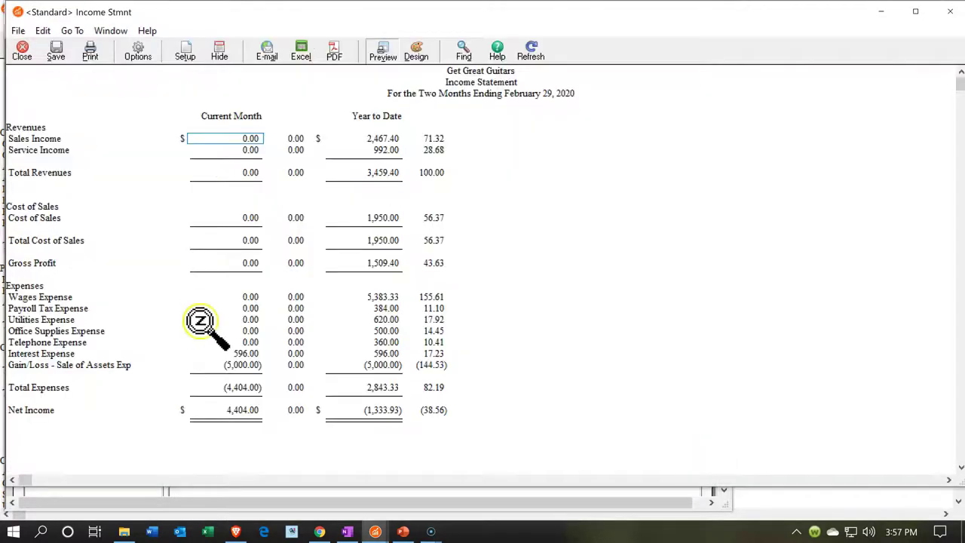
click(220, 365)
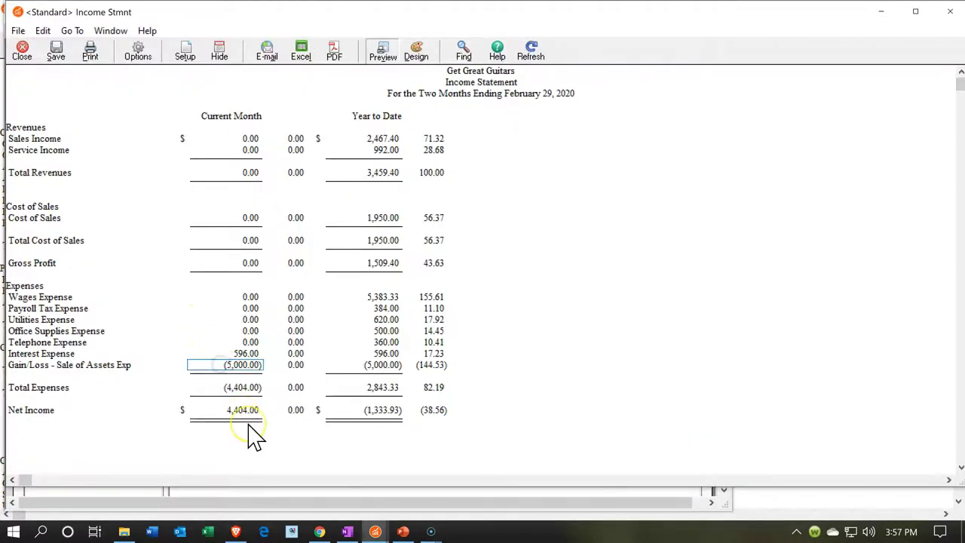